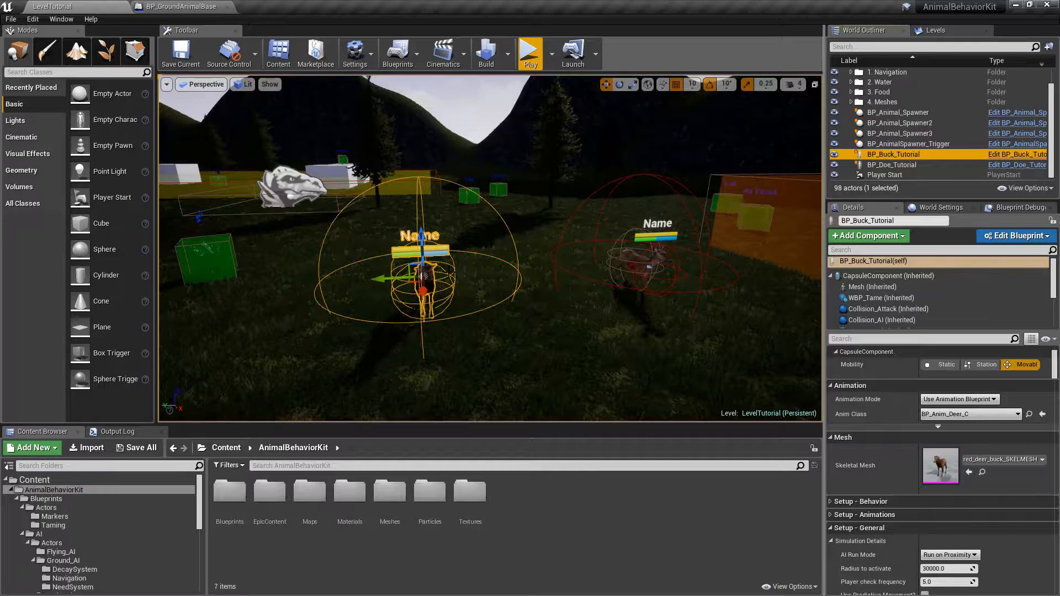
- Review the shared behavior setup of BP_Buck_Tutorial and BP_Doe_Tutorial, collapsing the Engage Tags list
{"action": "left_click", "coordinate": [833, 499]}
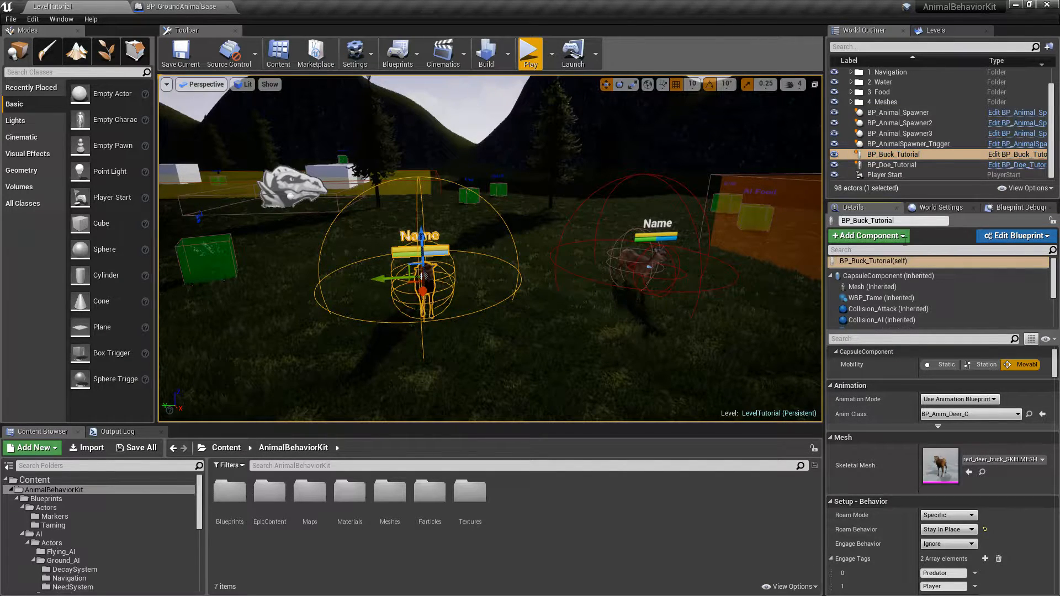
{"action": "left_click", "coordinate": [892, 165], "text": "ctrl"}
{"action": "scroll", "coordinate": [882, 380], "scroll_direction": "down", "scroll_amount": 2}
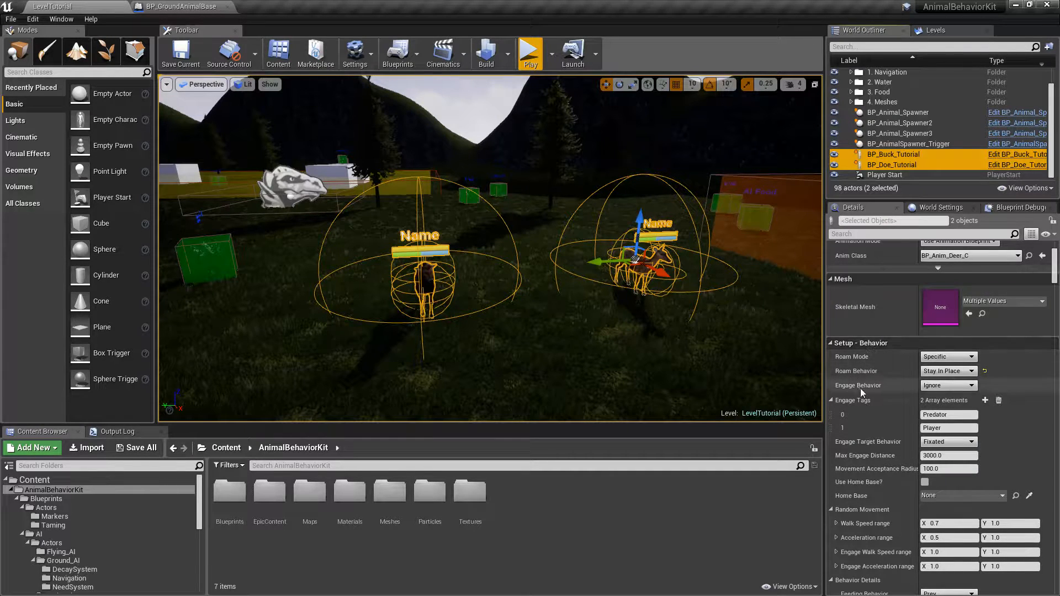
{"action": "left_click", "coordinate": [832, 400]}
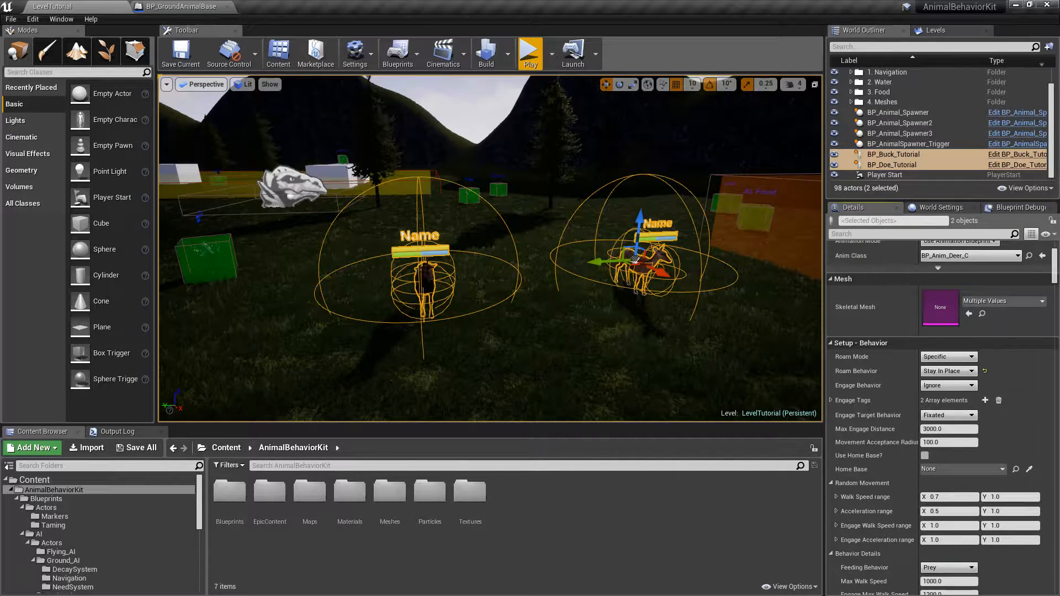
- Add a BP Comp Spawn Loot component to BP_Buck_Tutorial and open its settings
{"action": "left_click", "coordinate": [881, 155]}
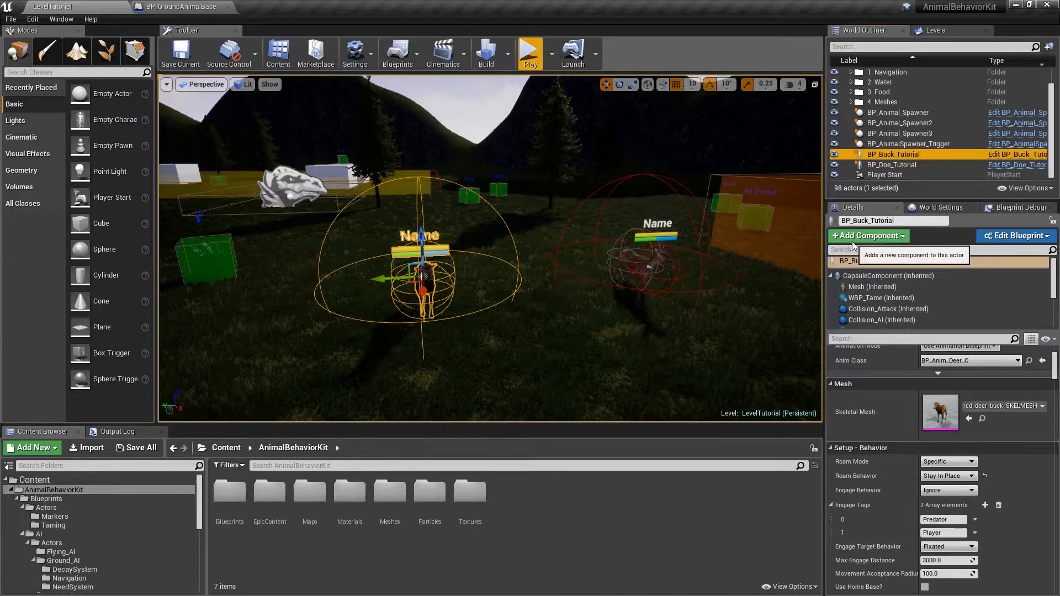
{"action": "left_click", "coordinate": [869, 237]}
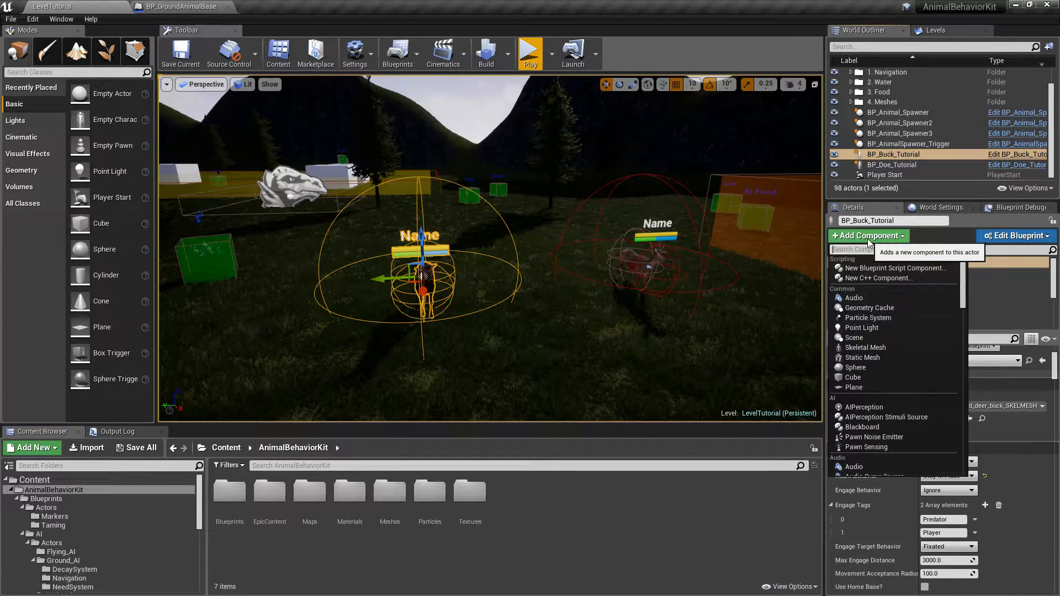
{"action": "type", "text": "loot"}
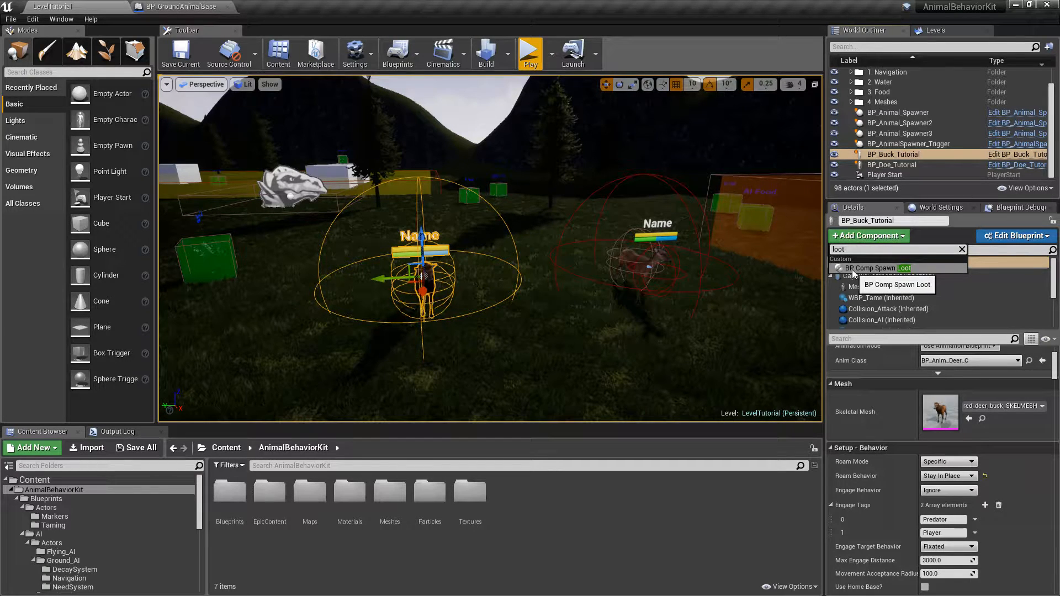
{"action": "left_click", "coordinate": [886, 268]}
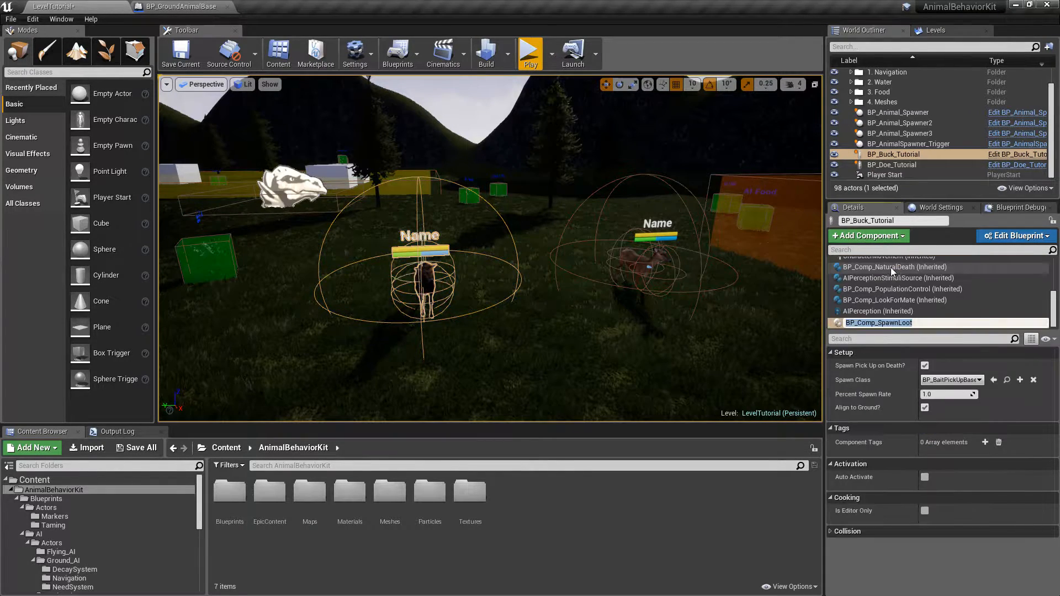
{"action": "left_click", "coordinate": [889, 311]}
{"action": "left_click", "coordinate": [888, 322]}
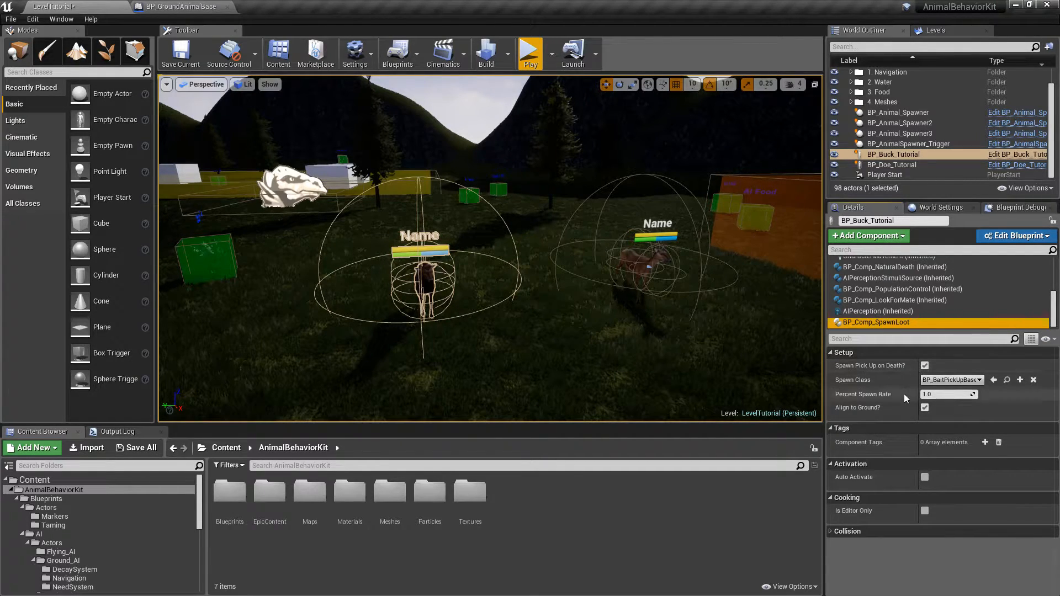
- Set the loot component's Percent Spawn Rate to 1
{"action": "left_click", "coordinate": [918, 394]}
{"action": "left_click", "coordinate": [926, 394]}
{"action": "type", "text": "1"}
{"action": "key", "text": "Return"}
{"action": "left_click_drag", "start_coordinate": [918, 394], "coordinate": [913, 393]}
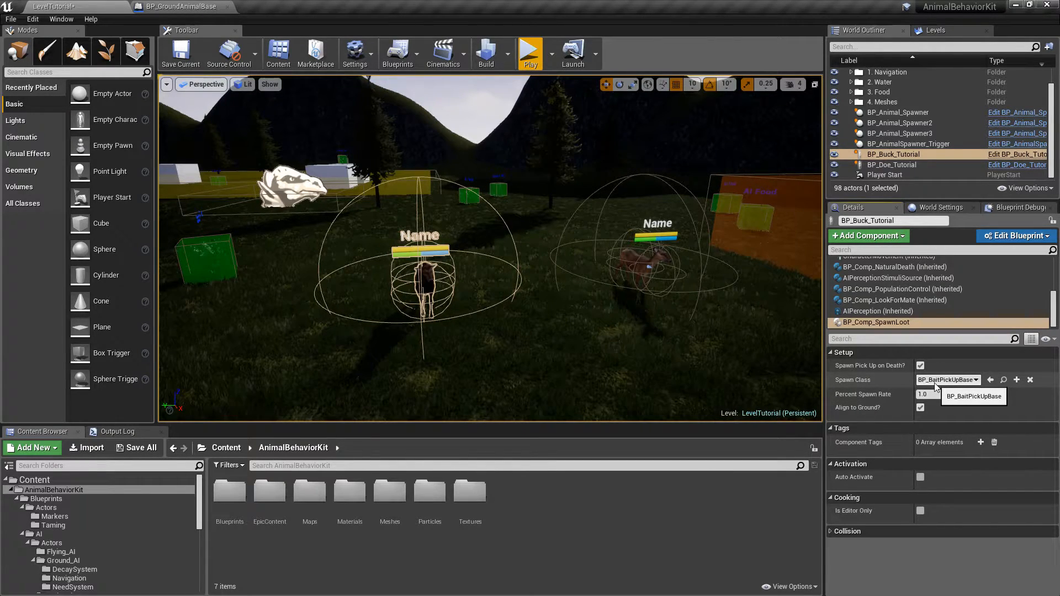
- Assign BP_BaitPickUp_Prey from the Taming folder as the loot component's Spawn Class
{"action": "left_click", "coordinate": [1004, 380]}
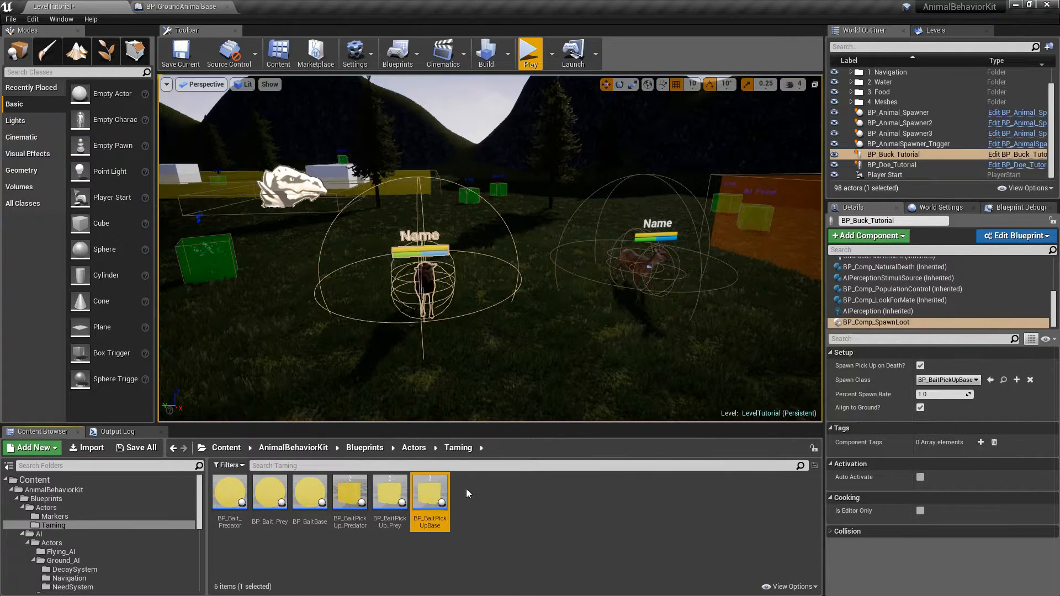
{"action": "mouse_move", "coordinate": [440, 495]}
{"action": "mouse_move", "coordinate": [394, 480]}
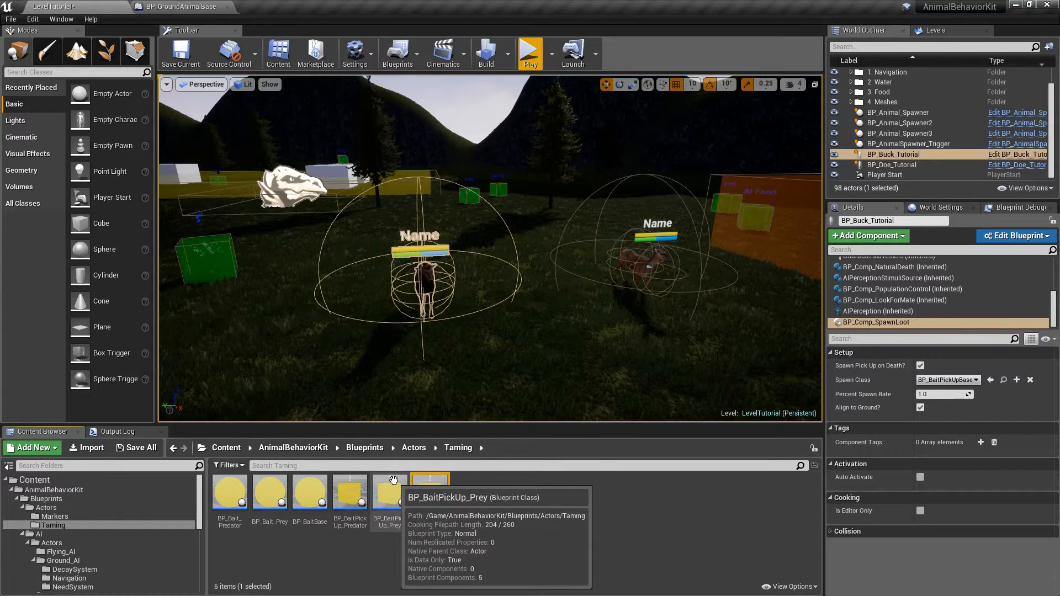
{"action": "mouse_move", "coordinate": [355, 498]}
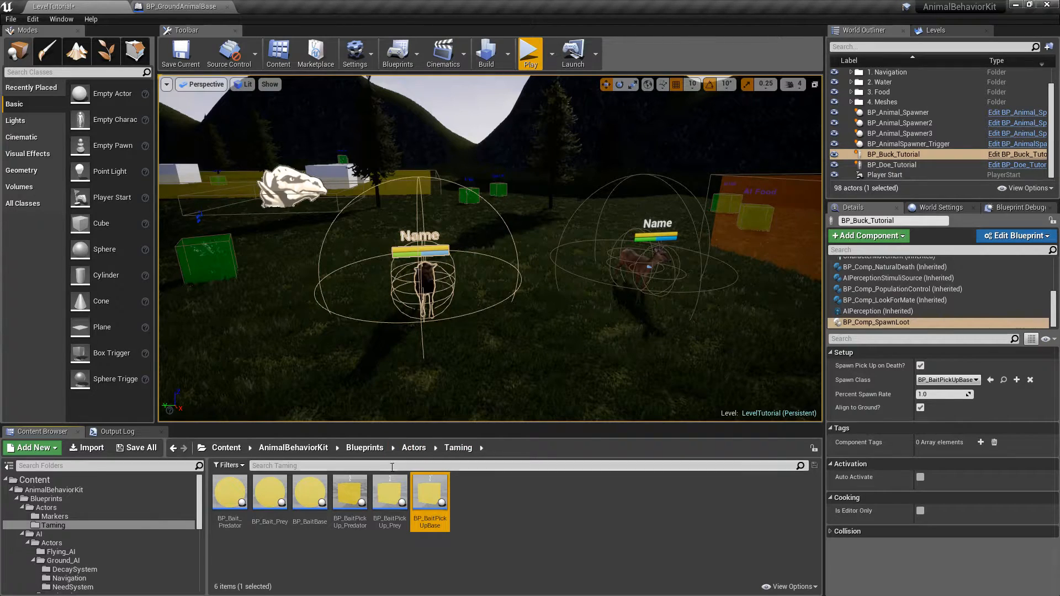
{"action": "left_click", "coordinate": [386, 525]}
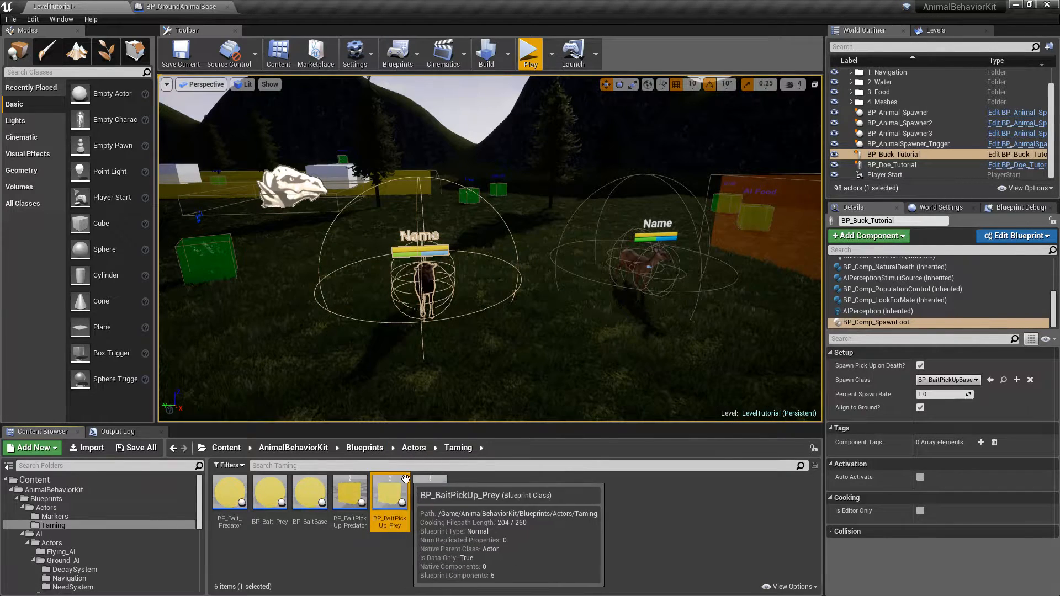
{"action": "left_click", "coordinate": [989, 381]}
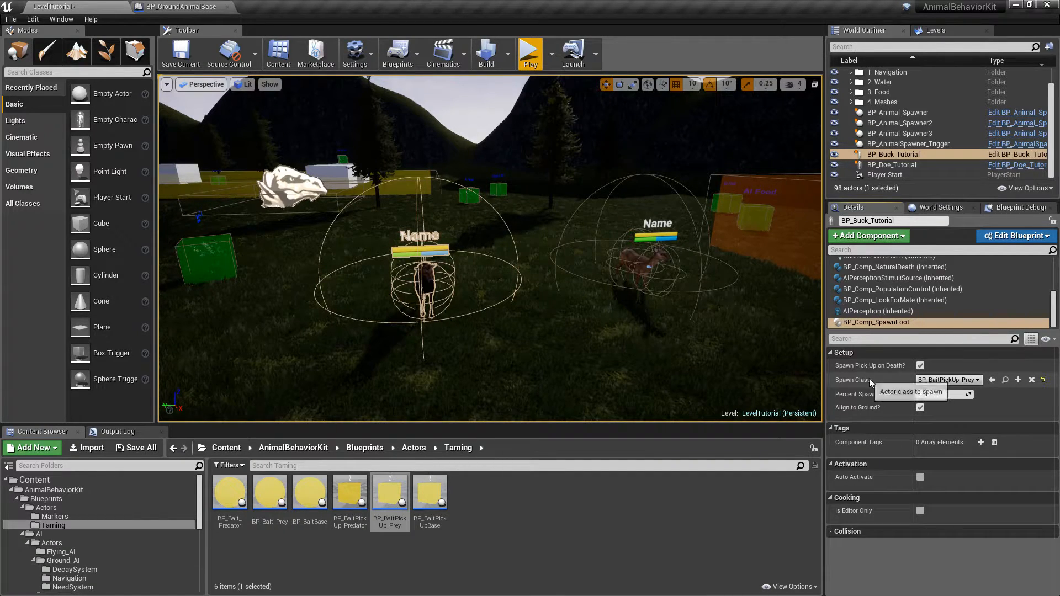
{"action": "left_click", "coordinate": [937, 382]}
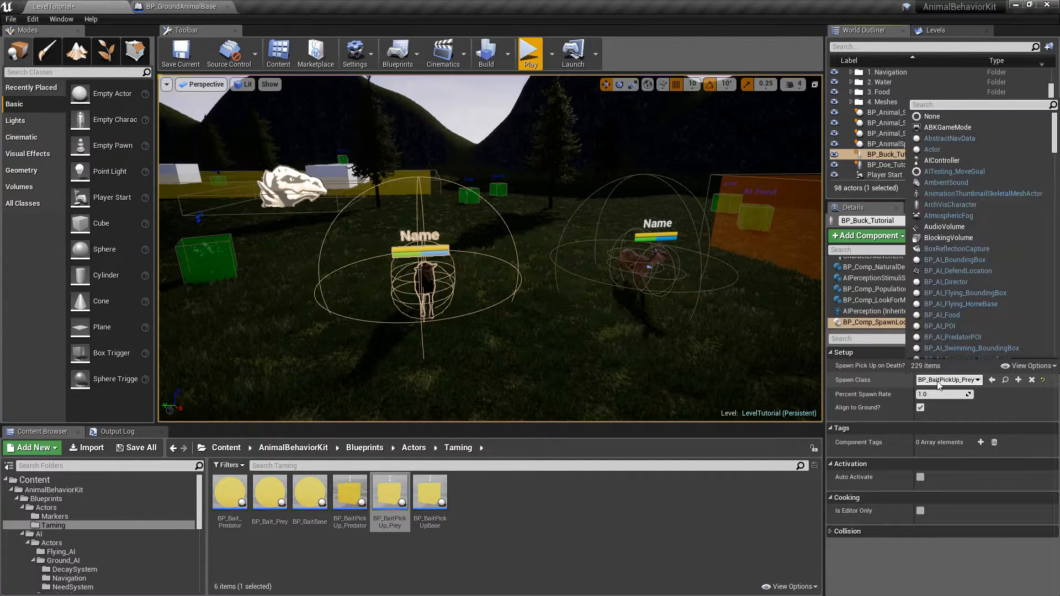
{"action": "left_click", "coordinate": [755, 522]}
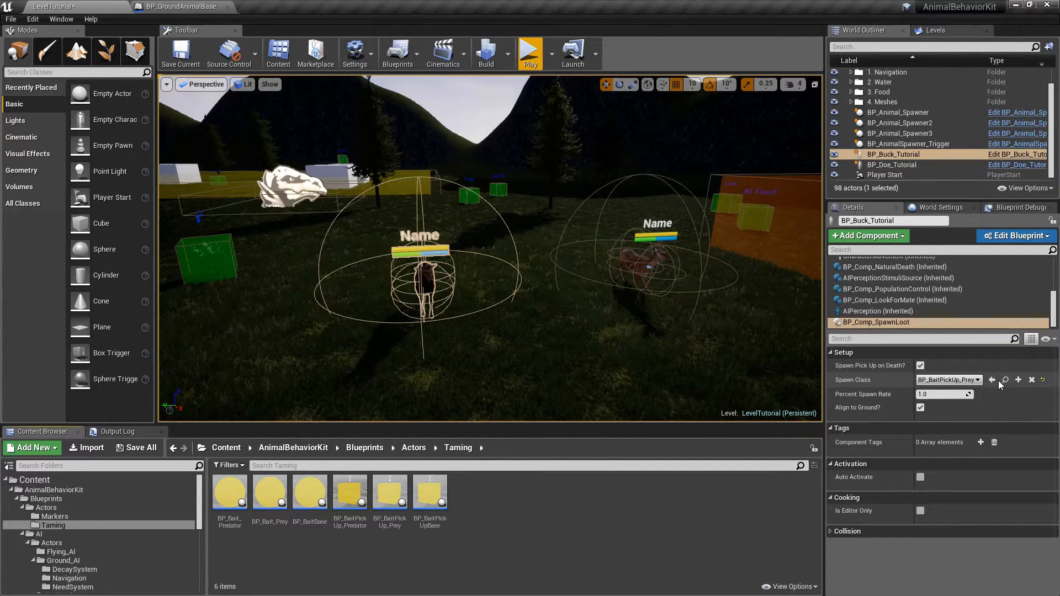
- Try a Percent Spawn Rate of 0.5, restore it to 1.0, and toggle Align to Ground off and back on
{"action": "left_click", "coordinate": [939, 395]}
{"action": "type", "text": "0.5"}
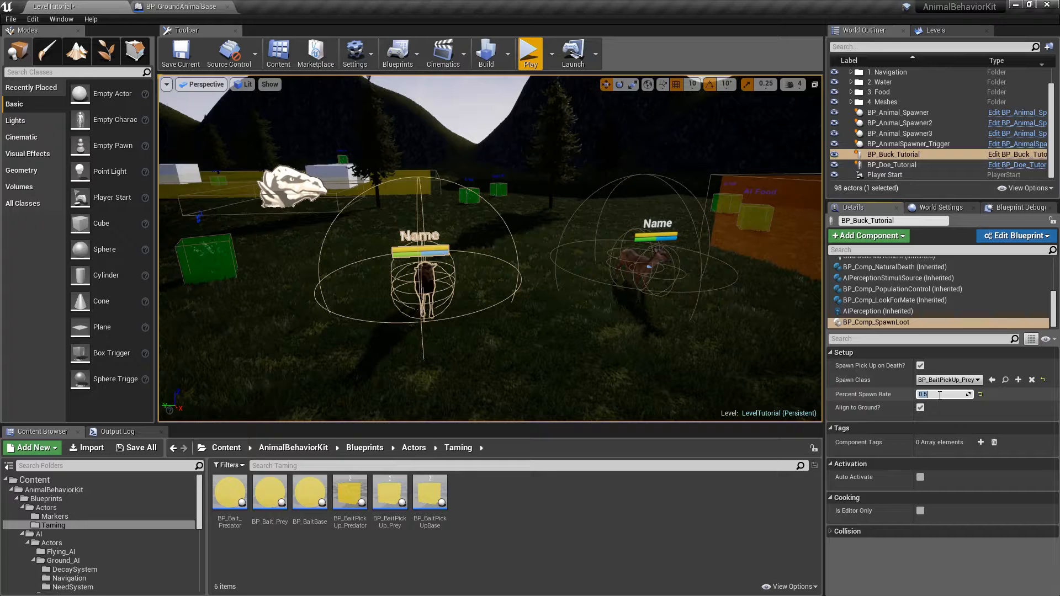
{"action": "type", "text": "1.0"}
{"action": "key", "text": "Return"}
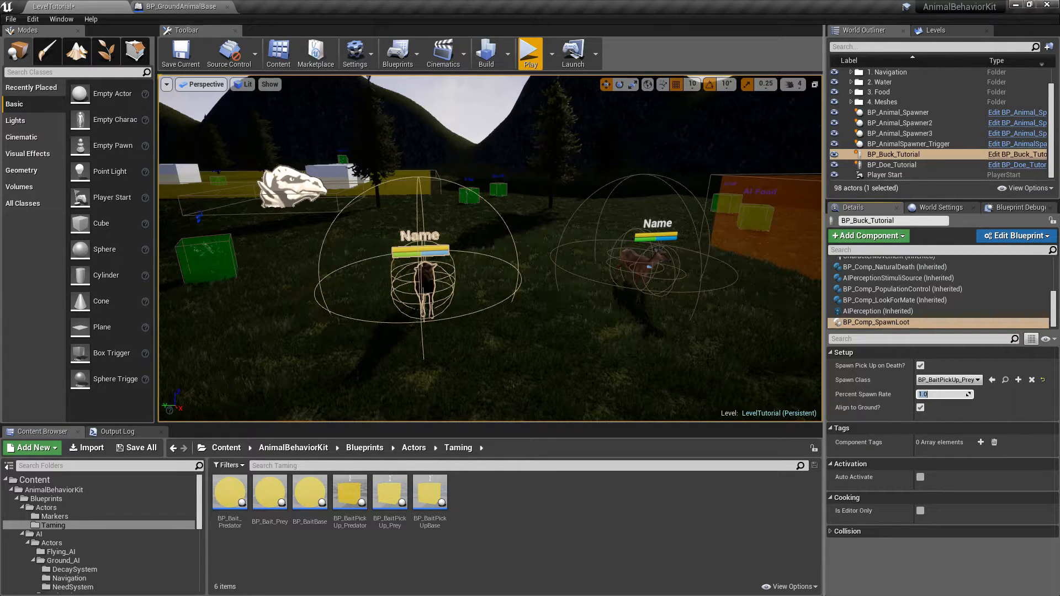
{"action": "left_click", "coordinate": [919, 408]}
{"action": "left_click", "coordinate": [920, 408]}
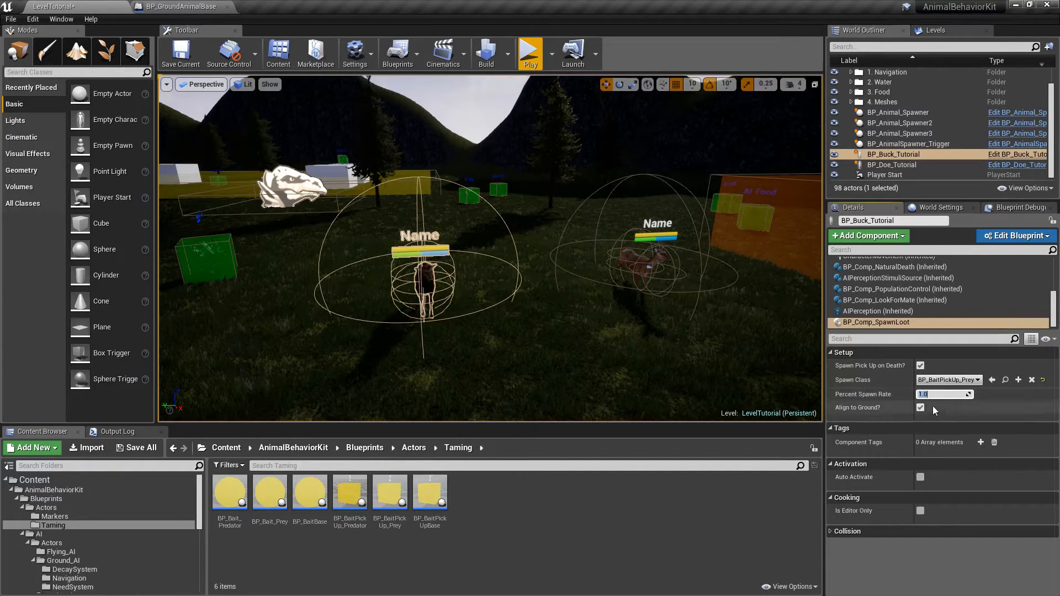
- Playtest the level to check the buck's loot drop and end the session
{"action": "left_click", "coordinate": [525, 56]}
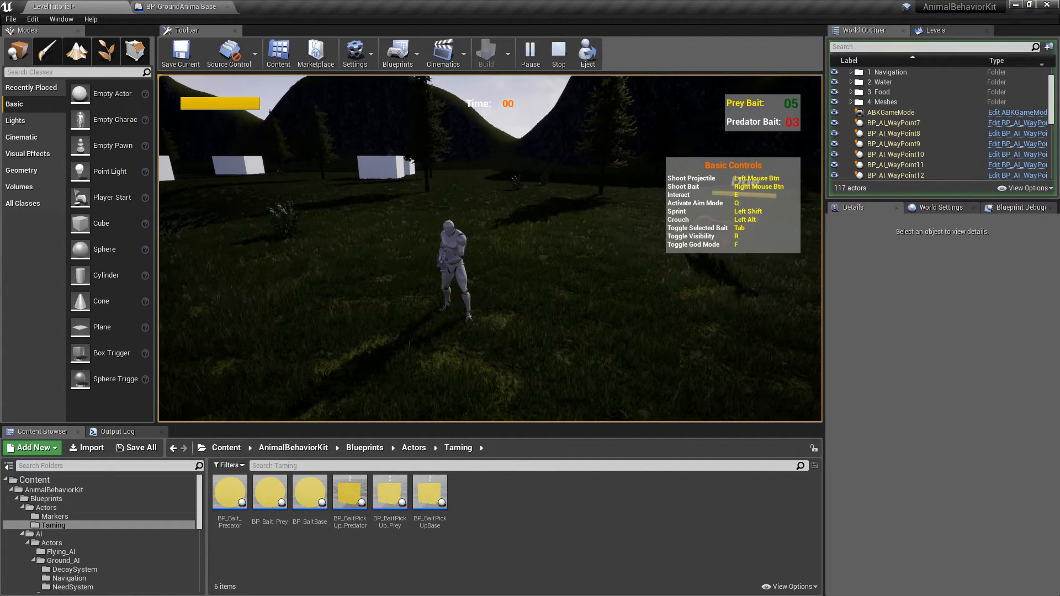
{"action": "key", "text": "Escape"}
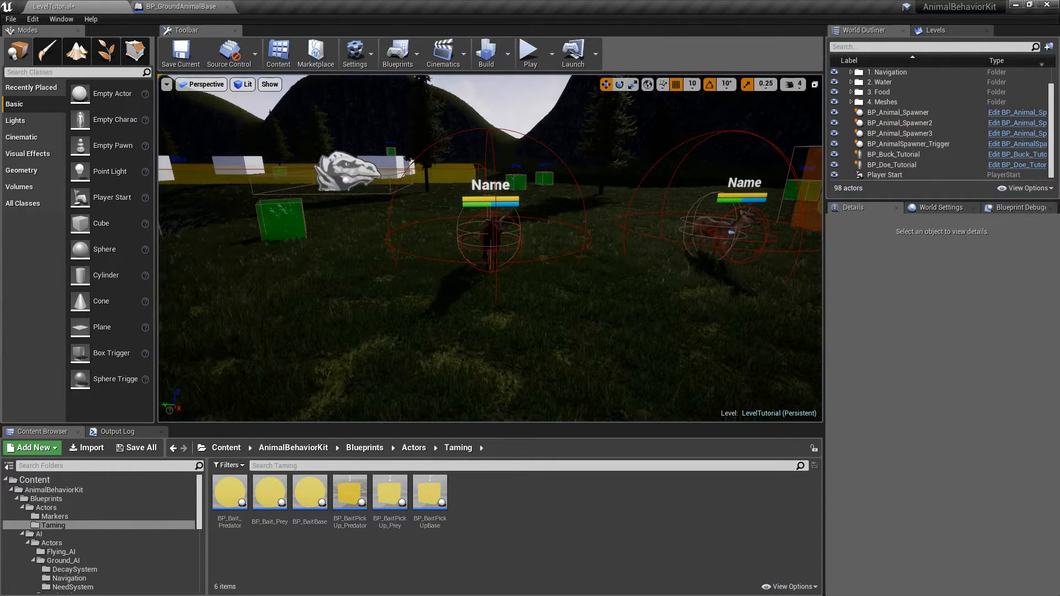
- Raise BP_Buck_Tutorial above the ground to a Z location of about 635
{"action": "left_click", "coordinate": [488, 241]}
{"action": "key", "text": "f"}
{"action": "left_click_drag", "start_coordinate": [489, 241], "coordinate": [489, 110]}
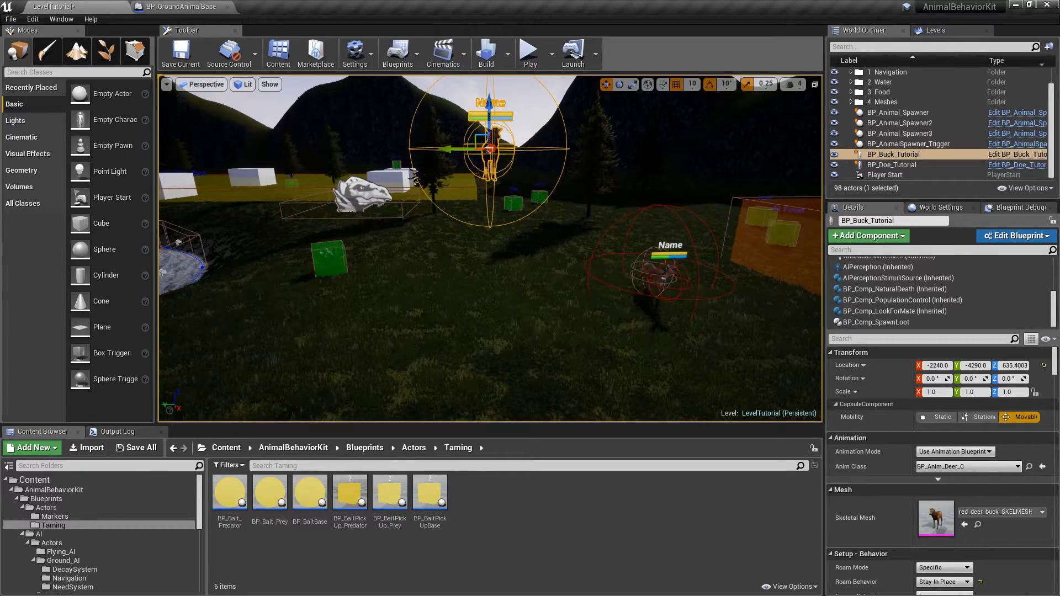
- Place a cube beneath the raised buck and scale it to 10 × 10 × 0.2 as a flat platform
{"action": "left_click_drag", "start_coordinate": [88, 223], "coordinate": [490, 209]}
{"action": "left_click", "coordinate": [932, 392]}
{"action": "type", "text": "10"}
{"action": "key", "text": "Tab"}
{"action": "type", "text": "10"}
{"action": "key", "text": "Tab"}
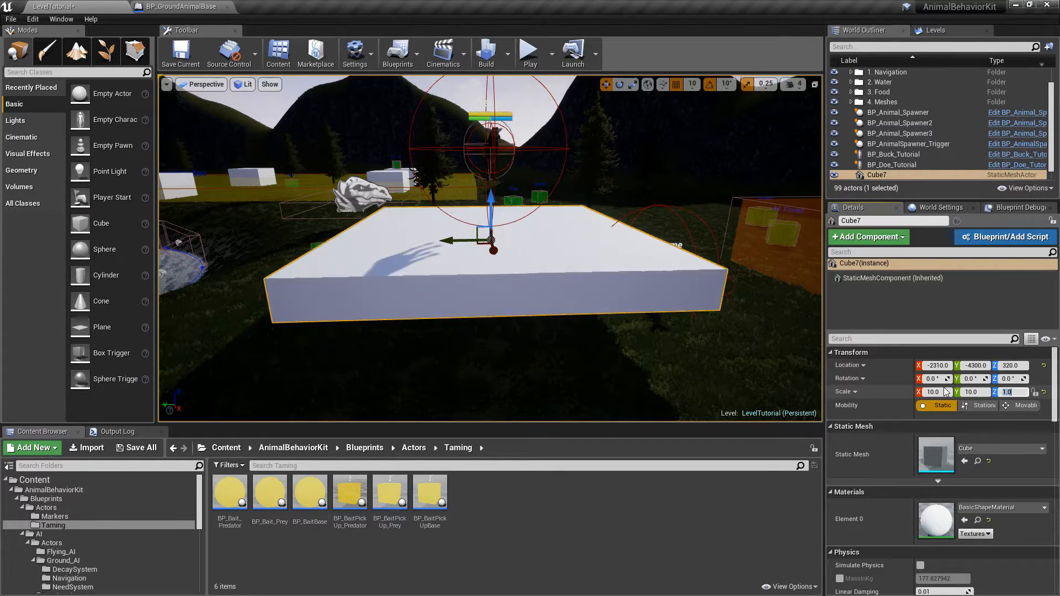
{"action": "type", "text": "0.2"}
{"action": "key", "text": "Return"}
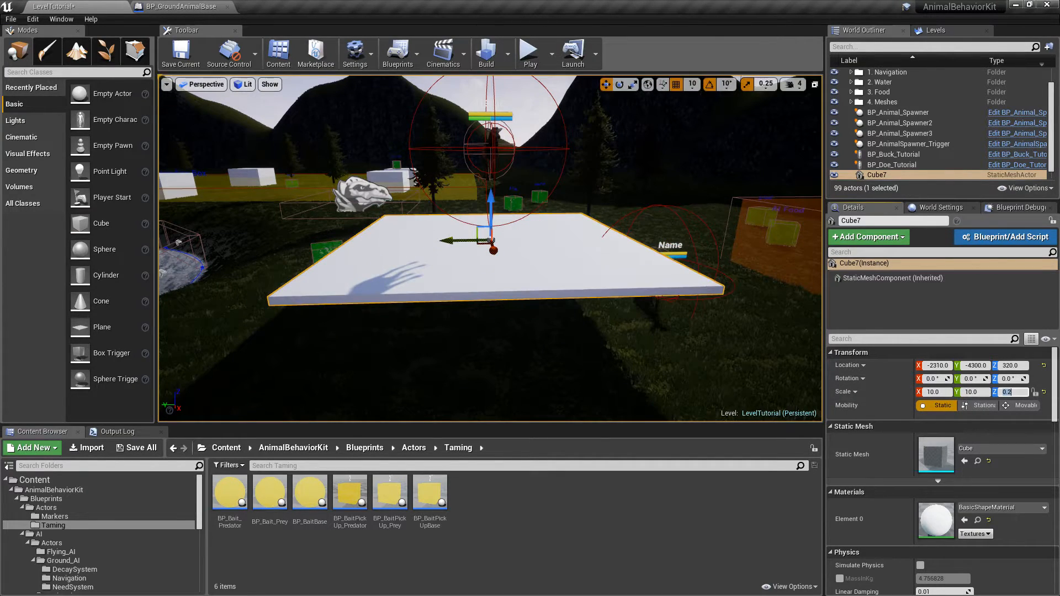
- Center the platform under the buck at about X -2240, Z 330 and tilt it 10° in X and -10° in Y
{"action": "left_click_drag", "start_coordinate": [478, 204], "coordinate": [494, 282]}
{"action": "key", "text": "e"}
{"action": "key", "text": "w"}
{"action": "right_click_drag", "start_coordinate": [494, 281], "coordinate": [707, 260]}
{"action": "key", "text": "a"}
{"action": "key", "text": "q"}
{"action": "right_click_drag", "start_coordinate": [494, 259], "coordinate": [408, 240]}
{"action": "key", "text": "d"}
{"action": "key", "text": "e"}
{"action": "left_click_drag", "start_coordinate": [408, 240], "coordinate": [424, 240]}
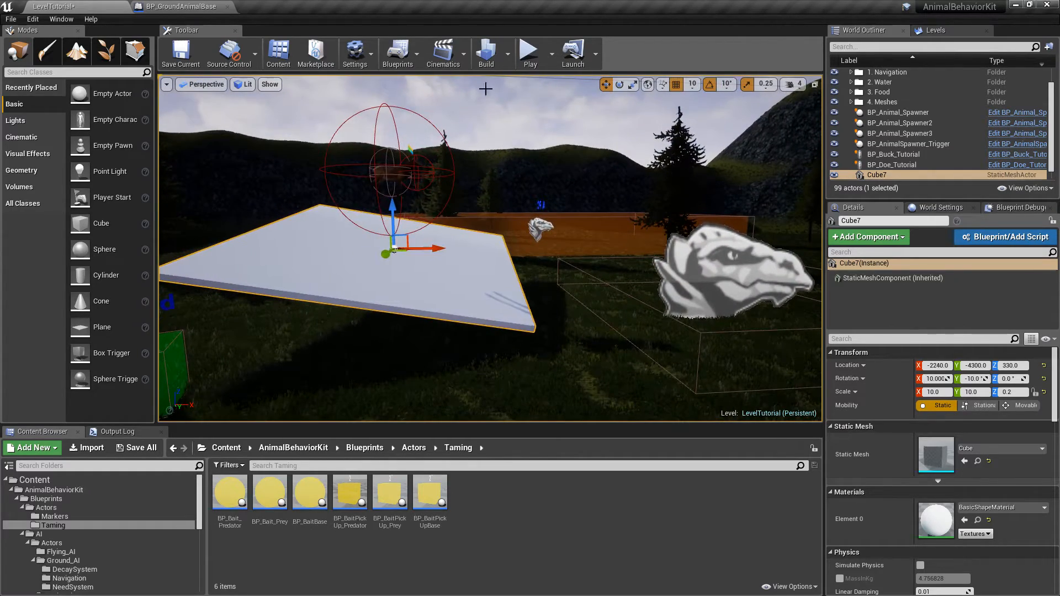
- Playtest the level, shoot the buck on the tilted platform, and examine how the dropped prey bait aligns to the slope
{"action": "left_click", "coordinate": [530, 53]}
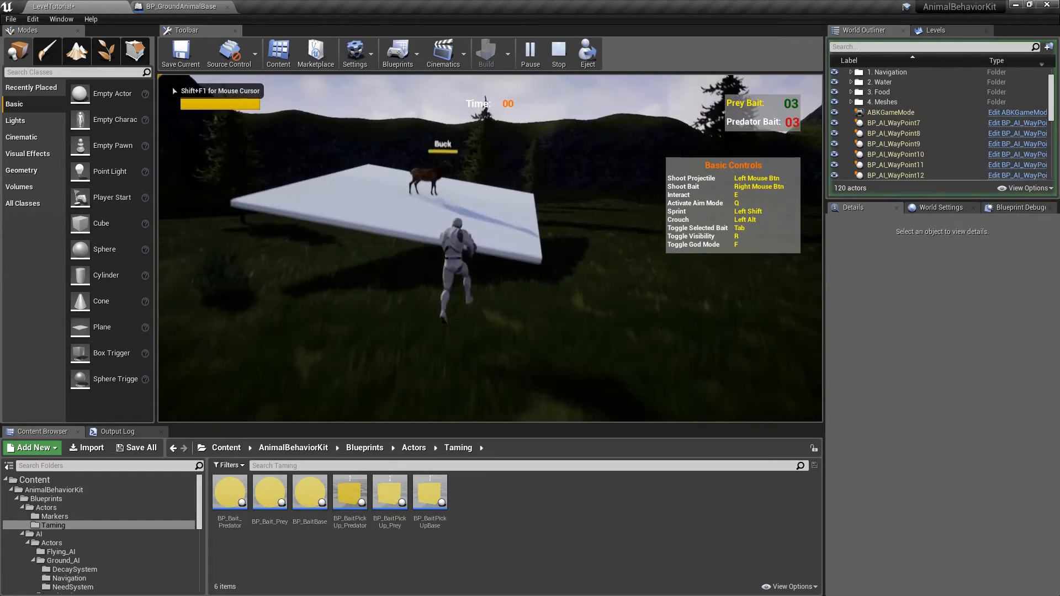
{"action": "key", "text": "w"}
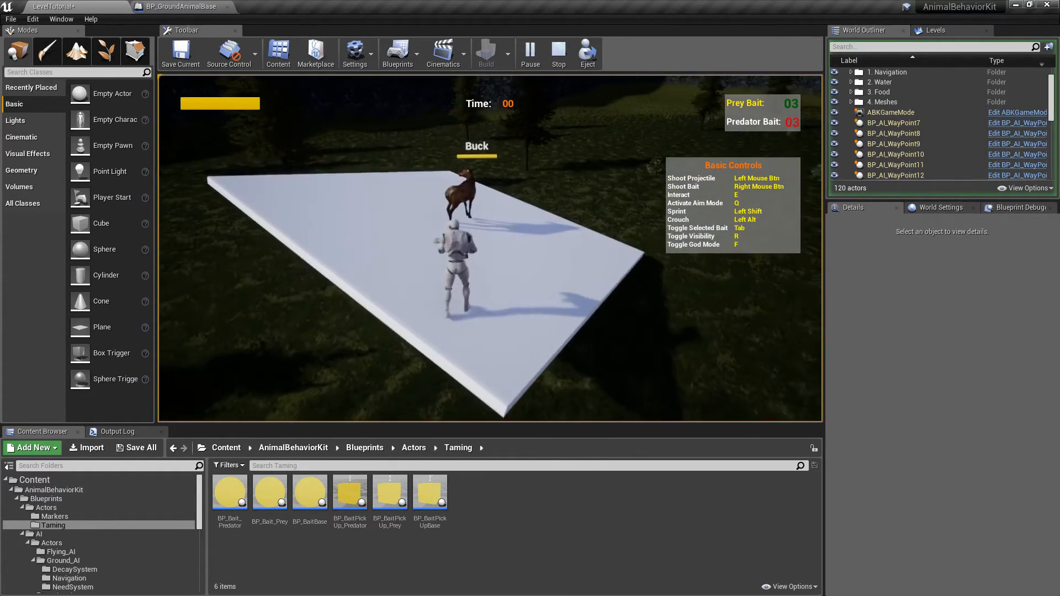
{"action": "left_click", "coordinate": [489, 248]}
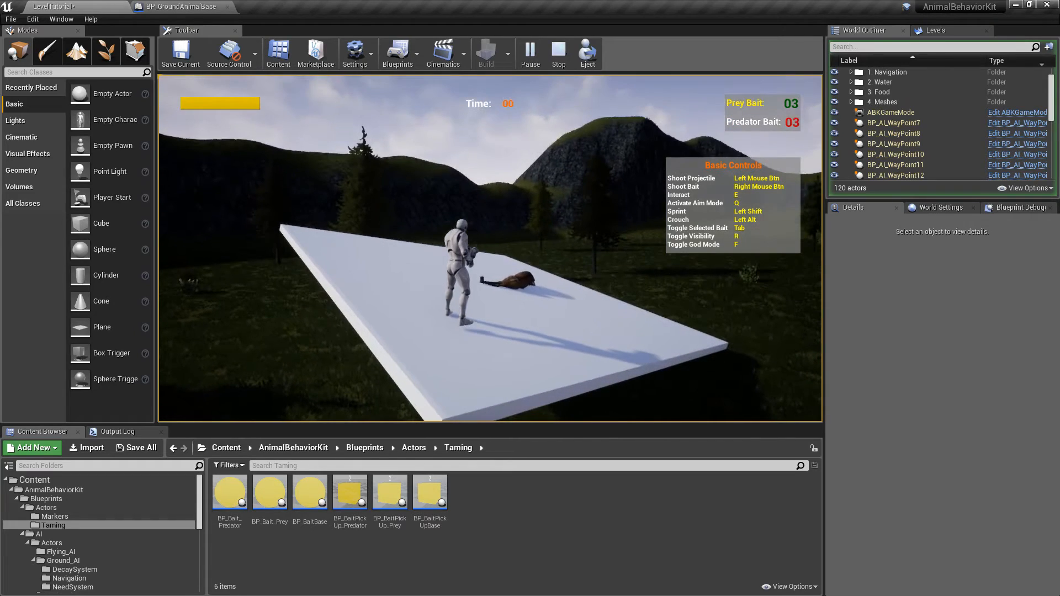
{"action": "key", "text": "d"}
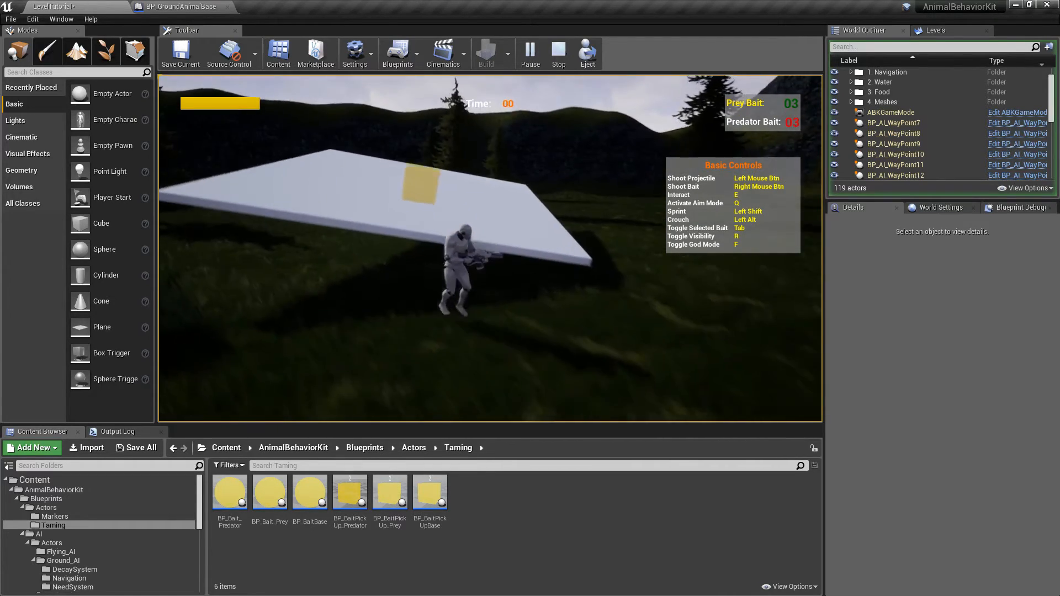
{"action": "key", "text": "w"}
{"action": "key", "text": "w"}
{"action": "key", "text": "space"}
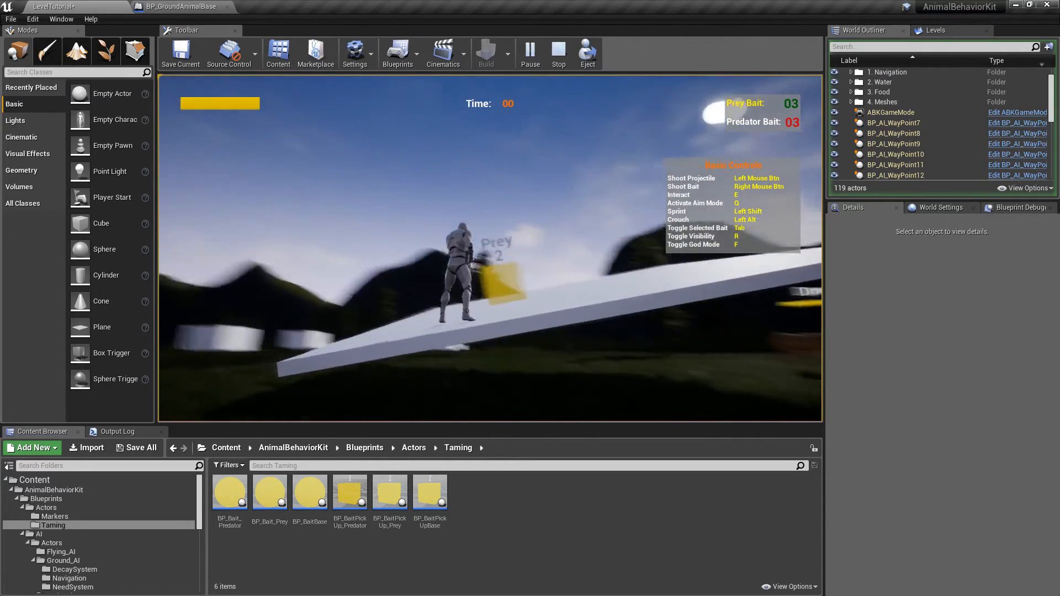
{"action": "key", "text": "a"}
{"action": "key", "text": "w"}
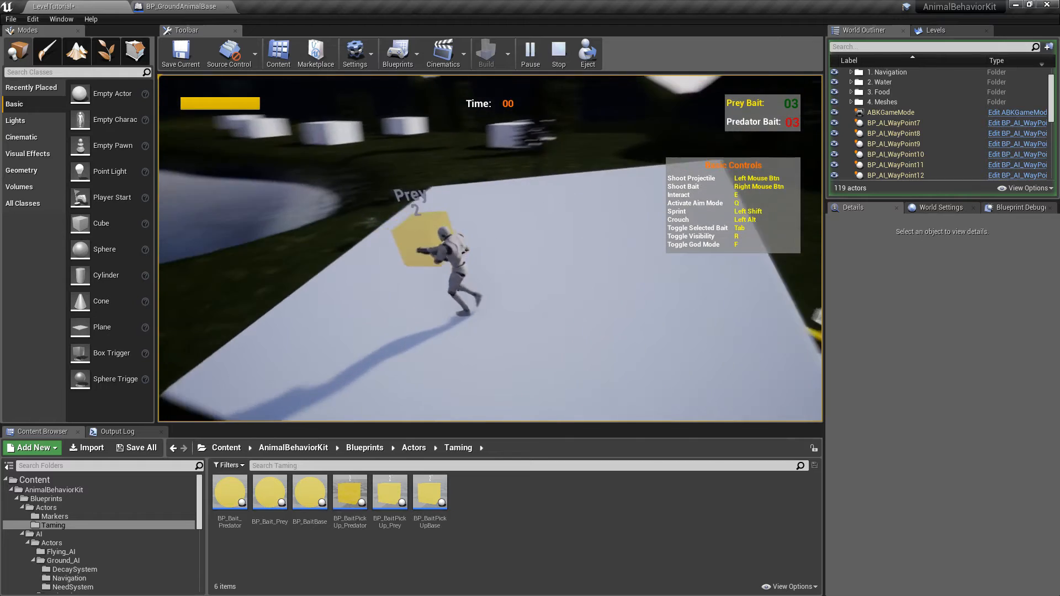
{"action": "key", "text": "Escape"}
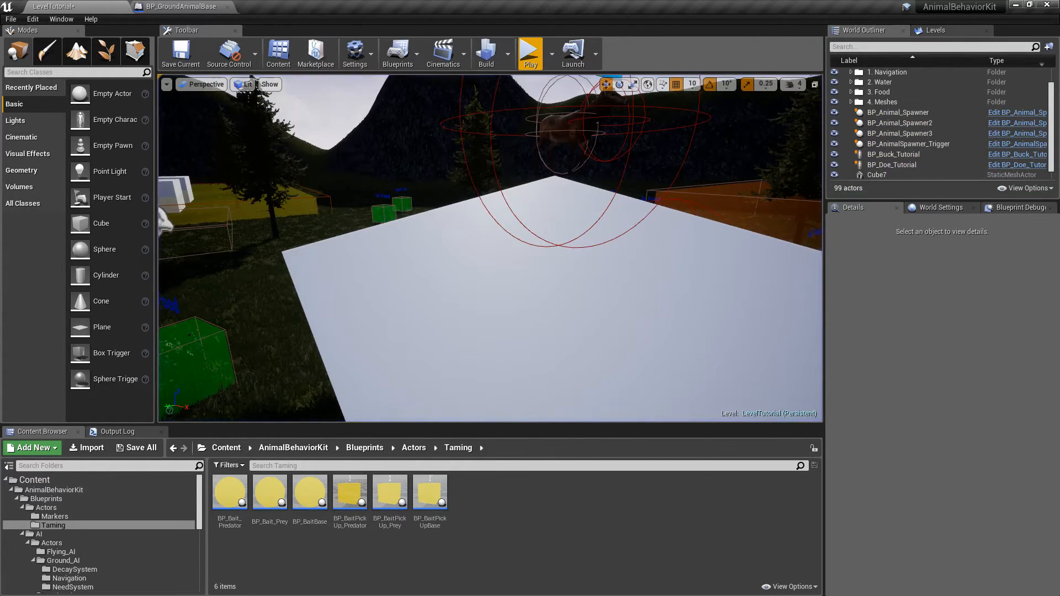
- Disable Align to Ground on the buck's BP_Comp_SpawnLoot component
{"action": "left_click", "coordinate": [574, 133]}
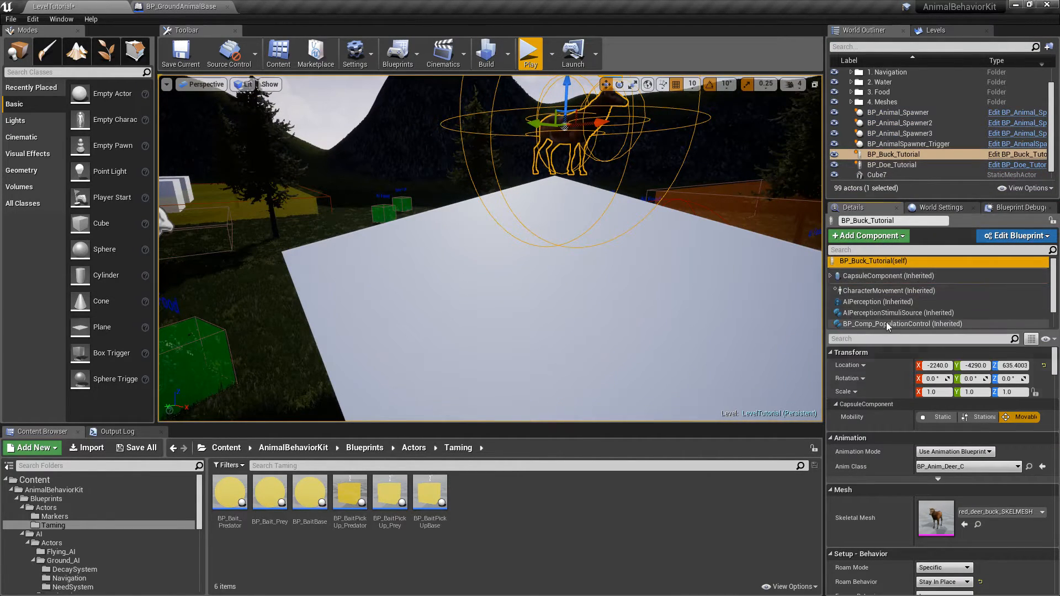
{"action": "scroll", "coordinate": [888, 326], "scroll_direction": "down", "scroll_amount": 2}
{"action": "left_click", "coordinate": [884, 322]}
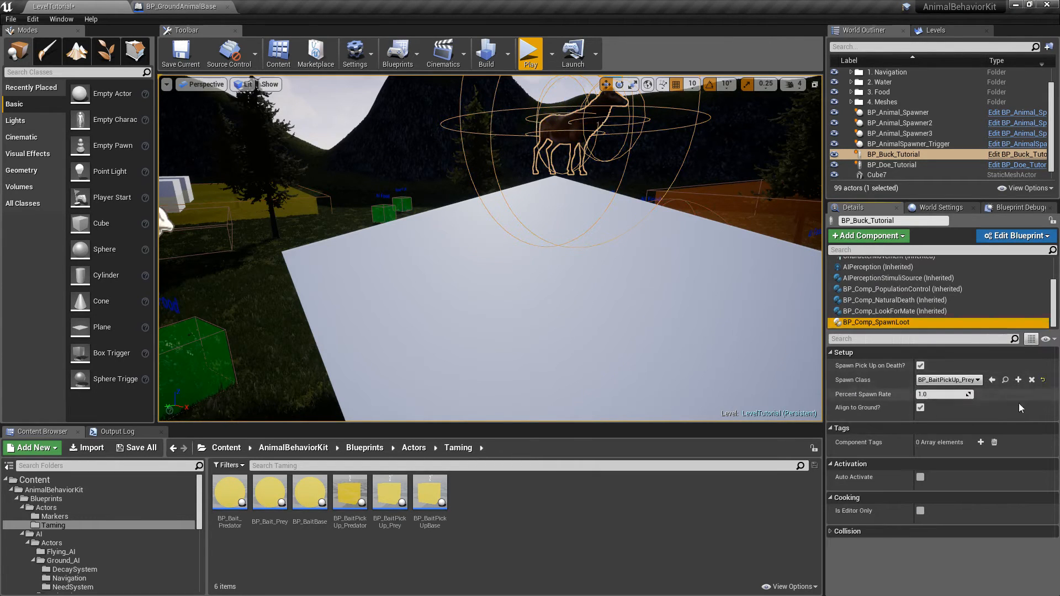
{"action": "left_click", "coordinate": [920, 407]}
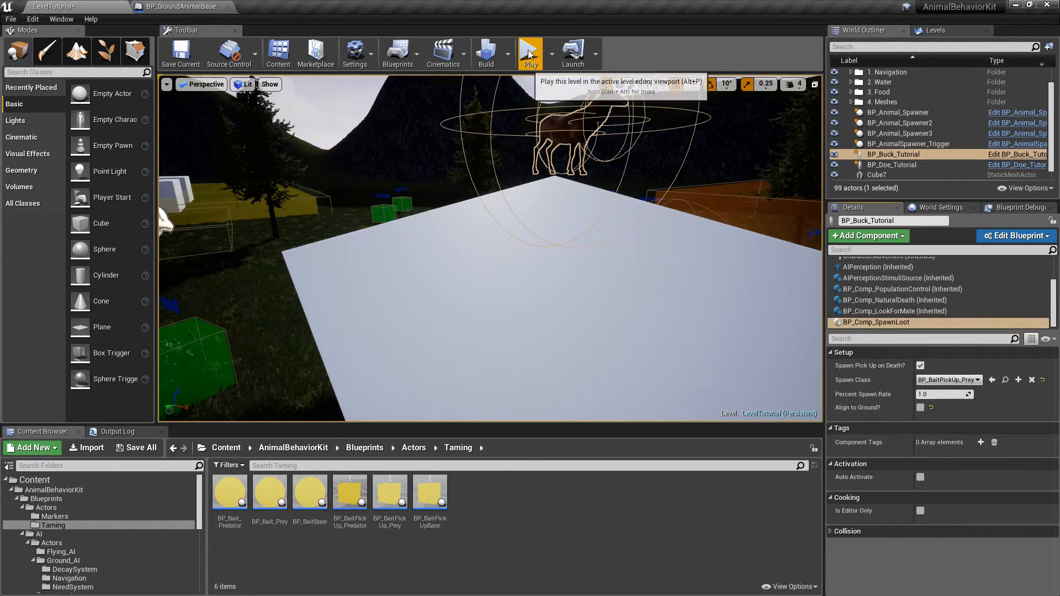
- Playtest the level with ground alignment off, shoot the buck on the tilted platform, and examine the dropped prey bait's orientation
{"action": "left_click", "coordinate": [528, 54]}
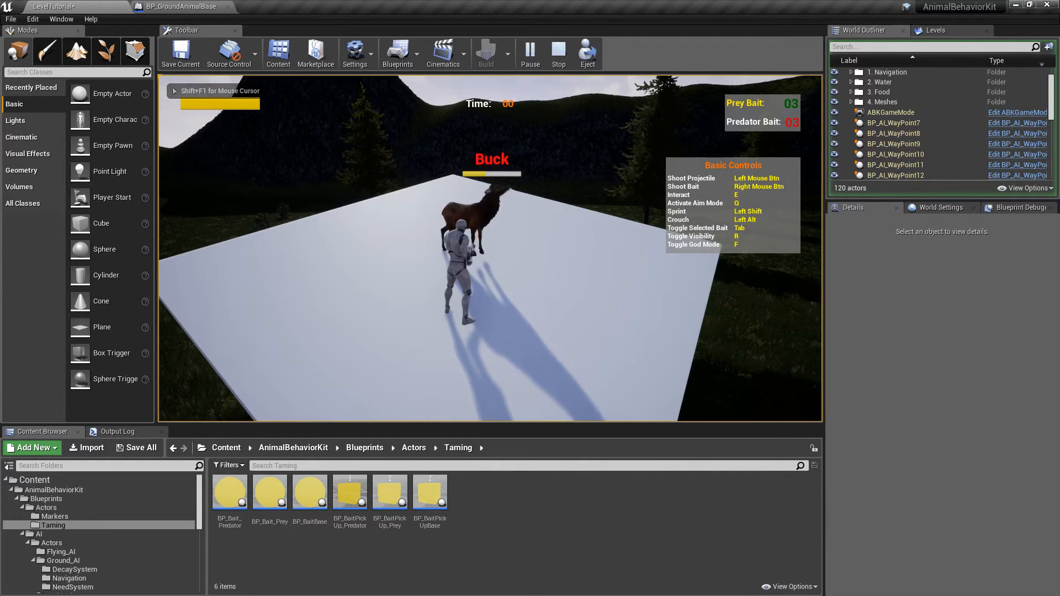
{"action": "key", "text": "a"}
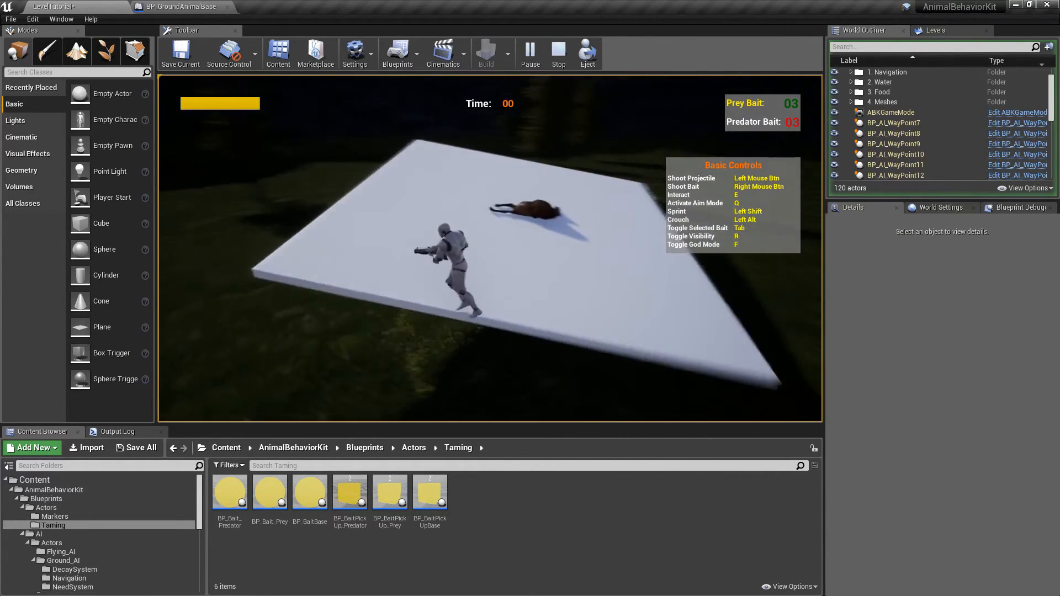
{"action": "key", "text": "w"}
{"action": "key", "text": "d"}
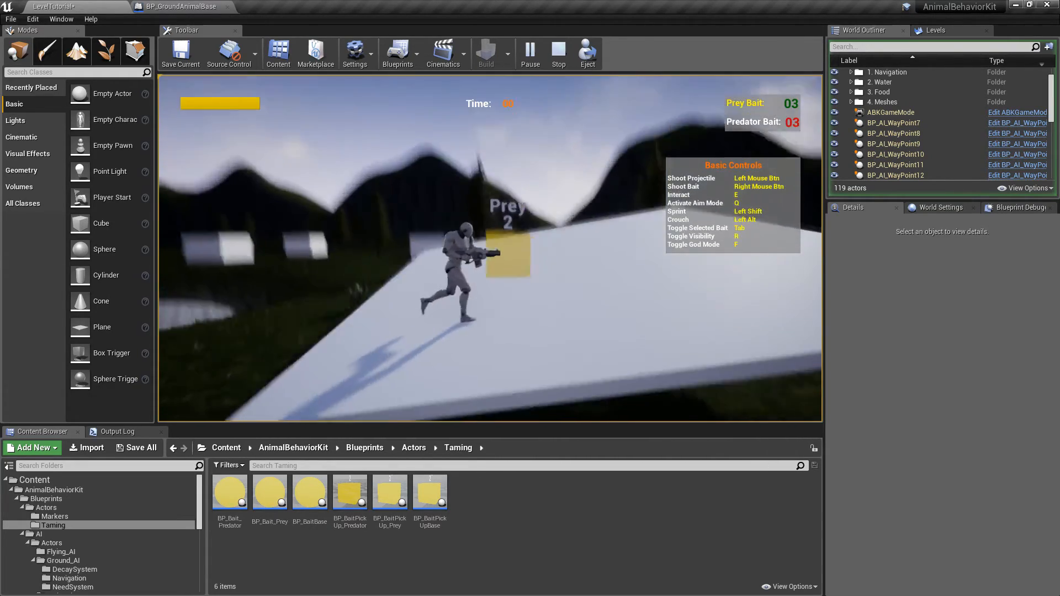
{"action": "key", "text": "a"}
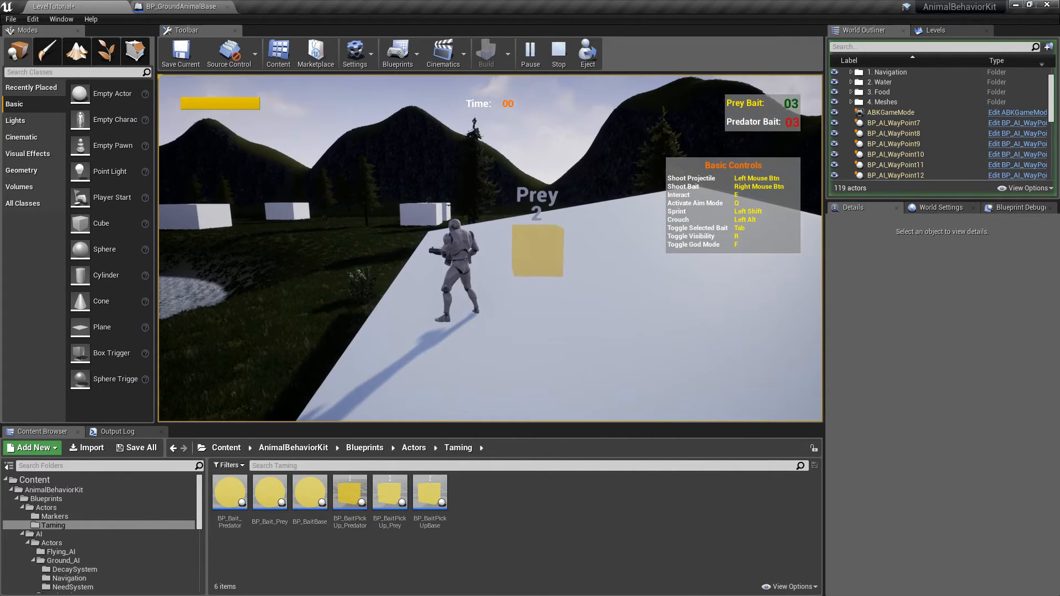
{"action": "key", "text": "Escape"}
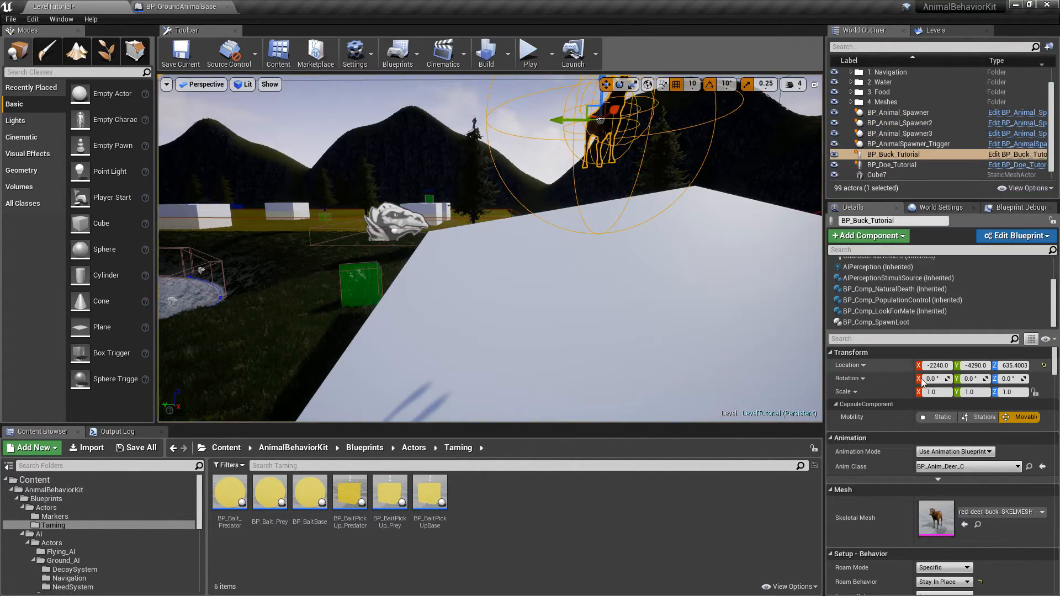
- Re-enable Align to Ground on the buck's BP_Comp_SpawnLoot component and save the LevelTutorial map
{"action": "left_click", "coordinate": [862, 322]}
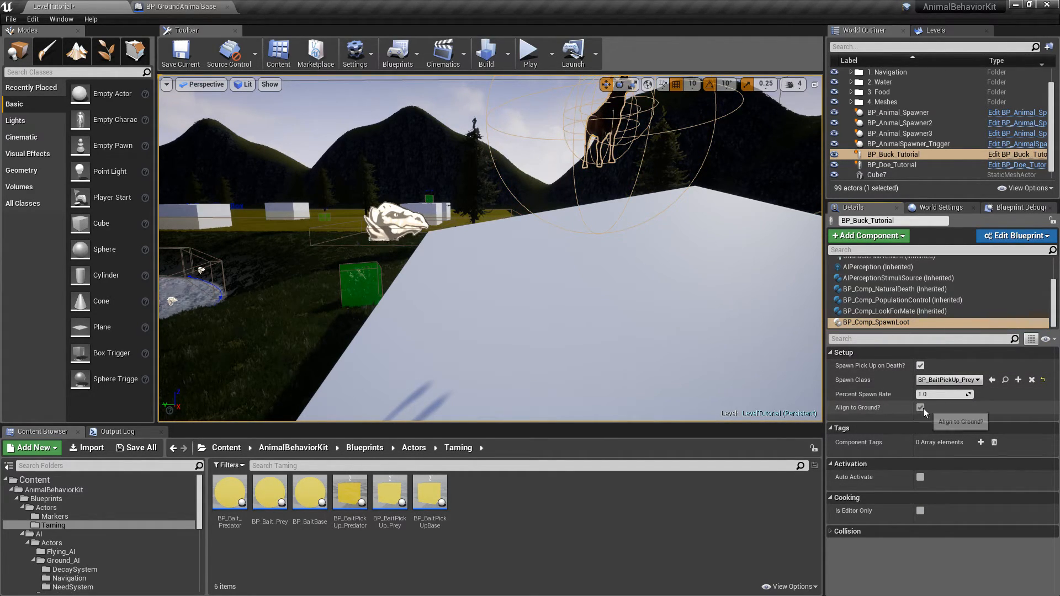
{"action": "left_click", "coordinate": [131, 449]}
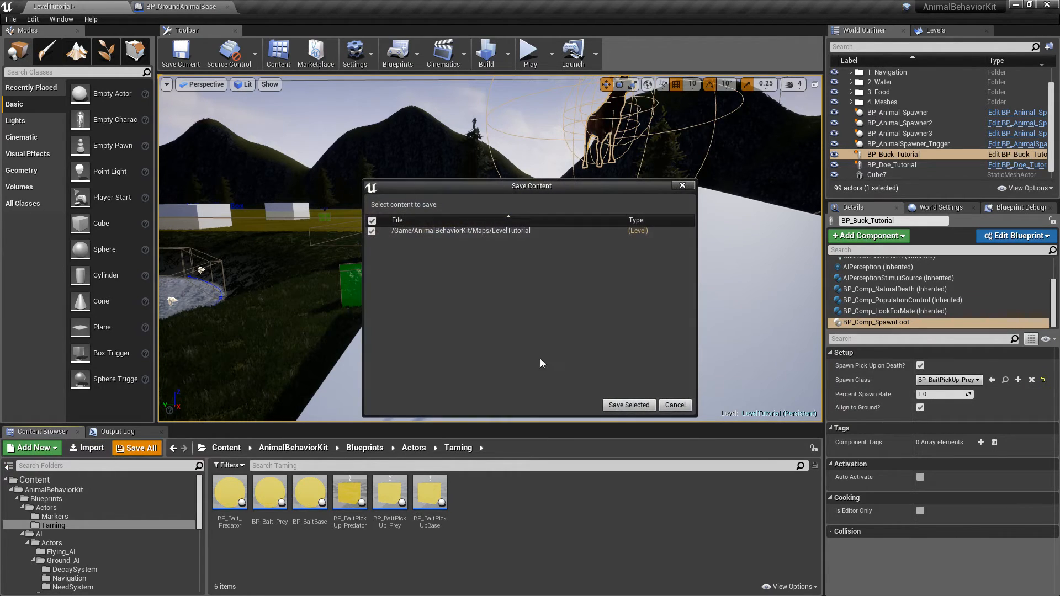
{"action": "left_click", "coordinate": [620, 405]}
- Select the tilted platform cube beneath the raised buck
{"action": "right_click_drag", "start_coordinate": [575, 234], "coordinate": [512, 228]}
{"action": "key", "text": "s"}
{"action": "key", "text": "d"}
{"action": "left_click", "coordinate": [511, 228]}
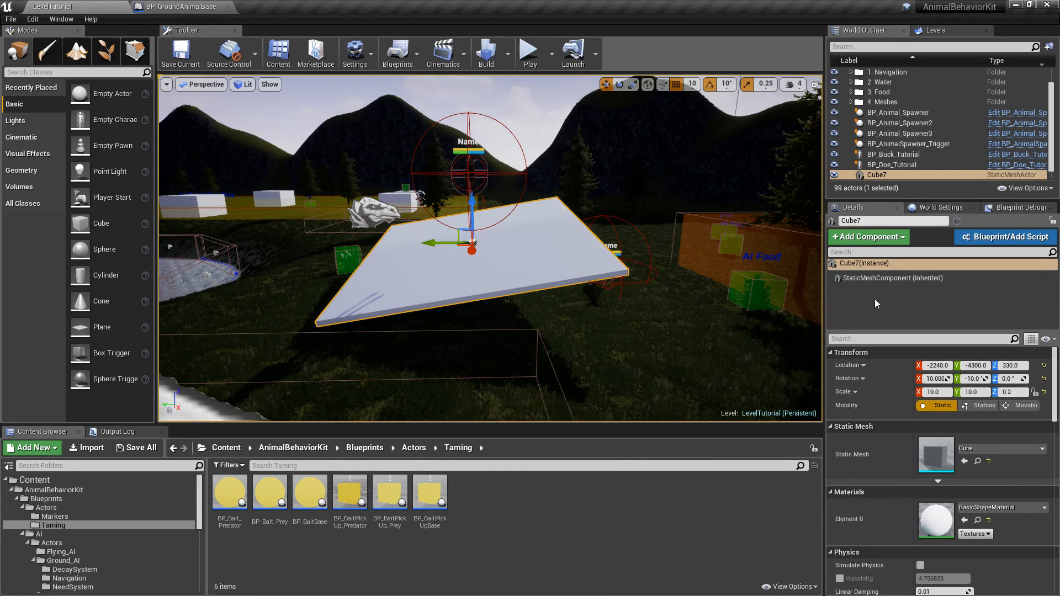
{"action": "left_click", "coordinate": [468, 169]}
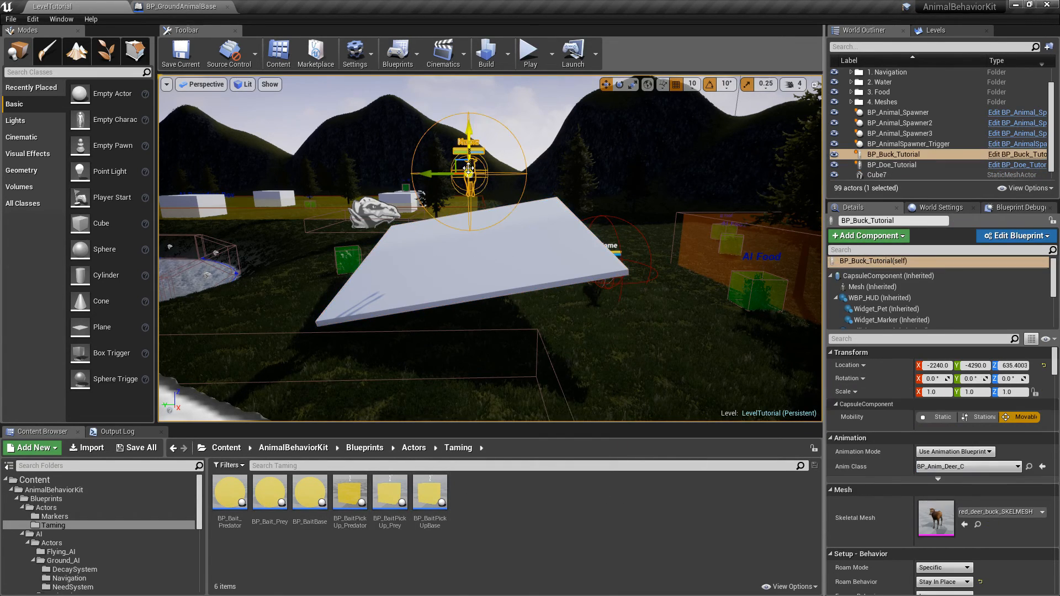
{"action": "left_click", "coordinate": [563, 235]}
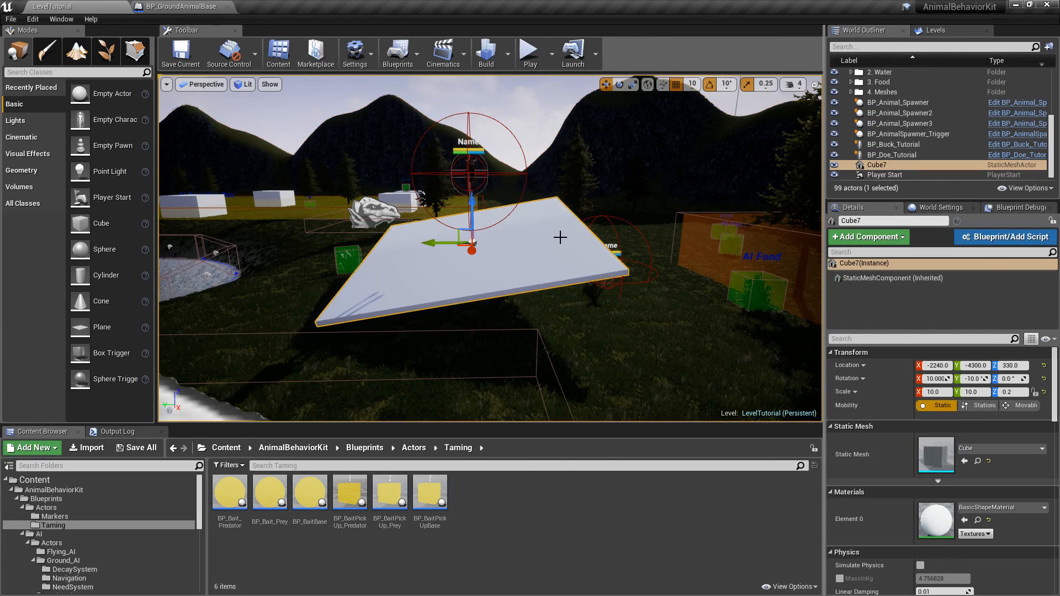